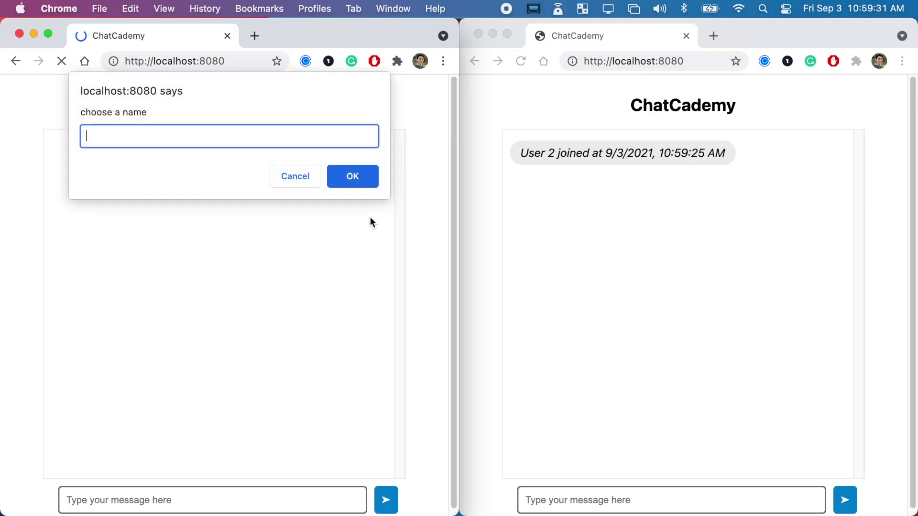
{"action": "type", "text": "User 1"}
- Join the chat as User 1 and exchange 'Welcome!' and 'Hi there!' between the users
{"action": "key", "text": "Return"}
{"action": "left_click", "coordinate": [552, 497]}
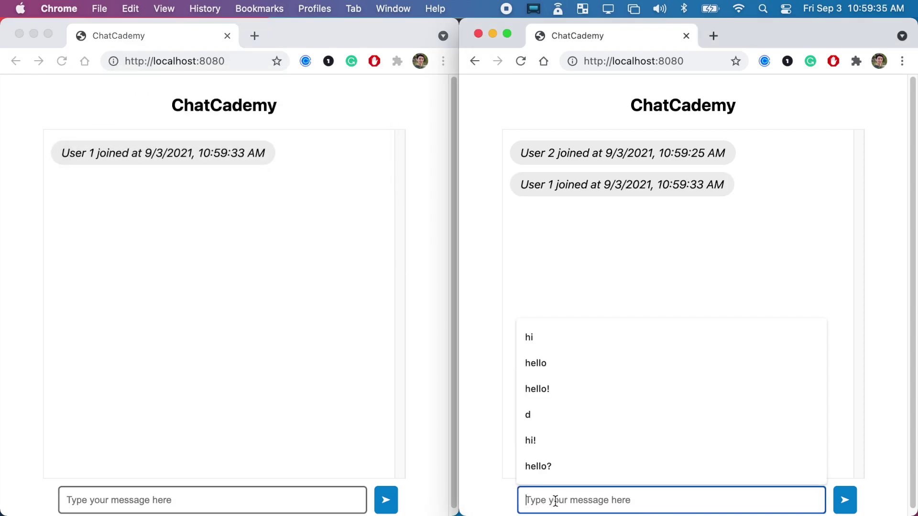
{"action": "type", "text": "Welcome!"}
{"action": "key", "text": "Return"}
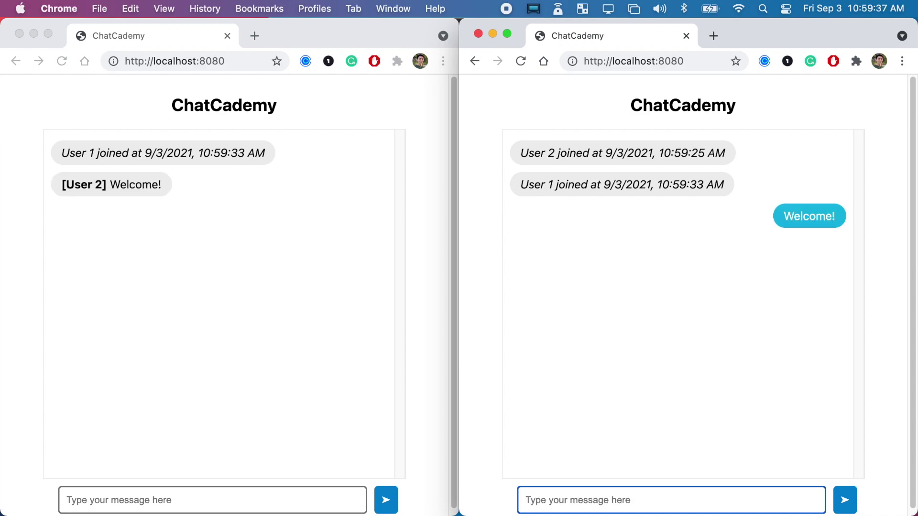
{"action": "left_click", "coordinate": [266, 500]}
{"action": "type", "text": "H"}
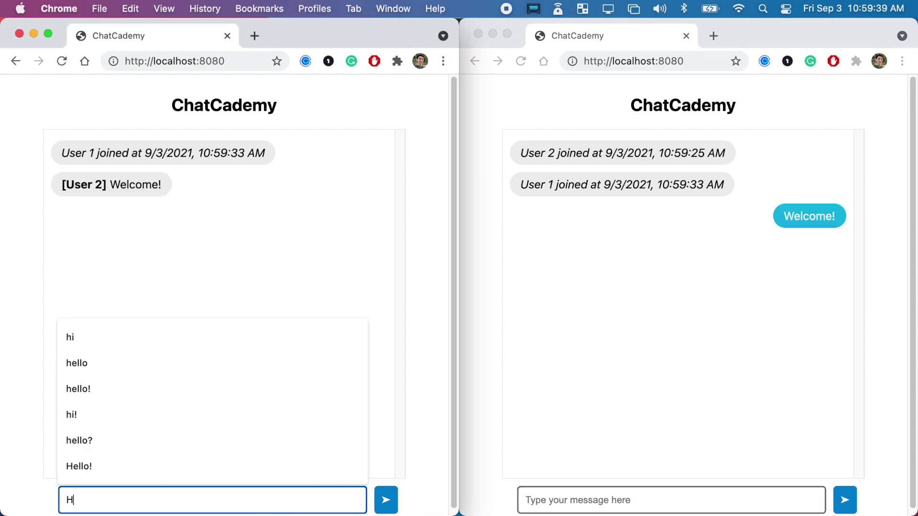
{"action": "type", "text": "i there!"}
{"action": "key", "text": "Return"}
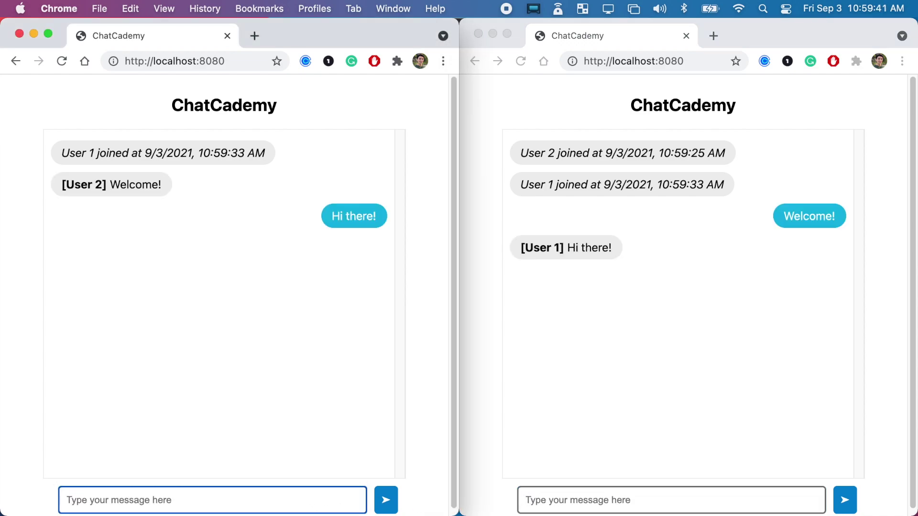
- Send 'How's it going?' as User 1 and reply 'just chatting away :)' as User 2
{"action": "left_click", "coordinate": [266, 503]}
{"action": "type", "text": "How's it going?"}
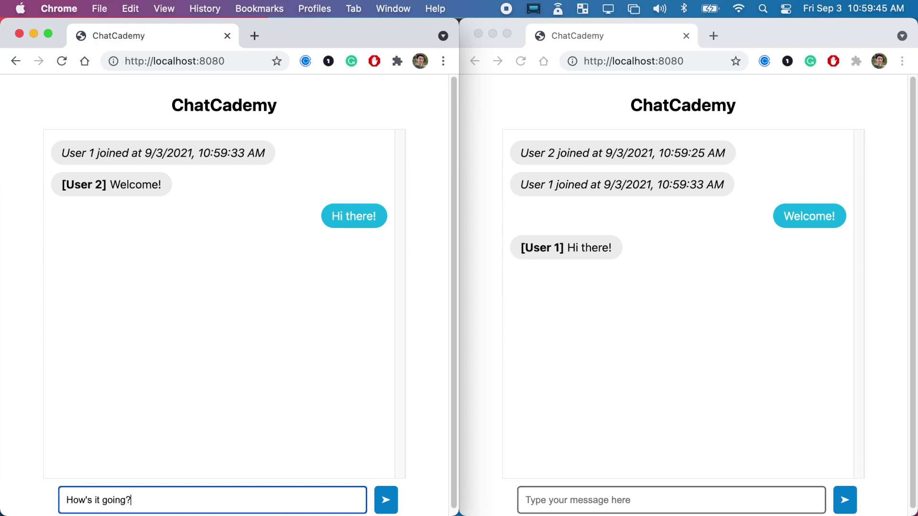
{"action": "key", "text": "Return"}
{"action": "left_click", "coordinate": [609, 500]}
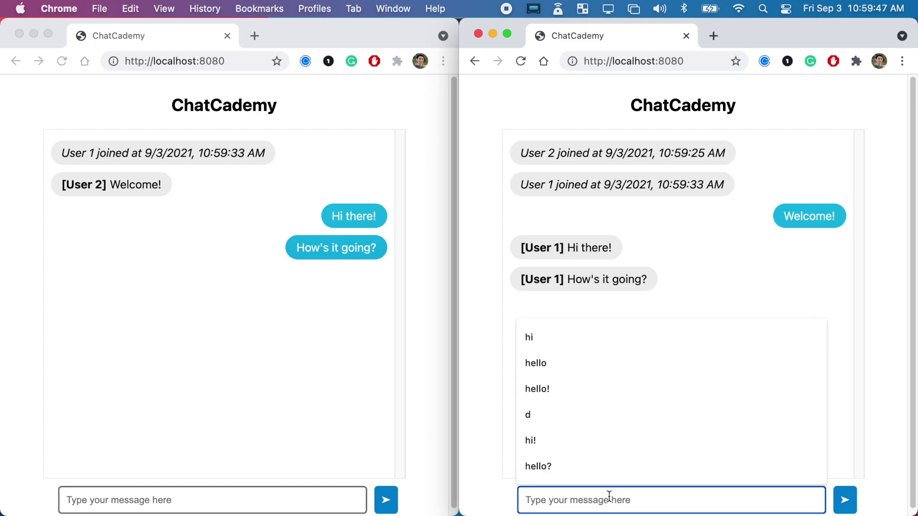
{"action": "type", "text": "just chatting away"}
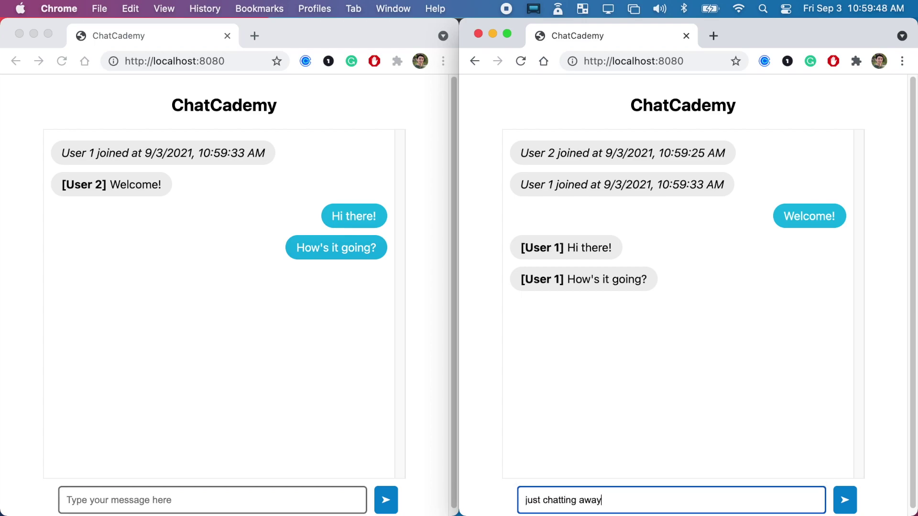
{"action": "type", "text": " :)"}
{"action": "key", "text": "Return"}
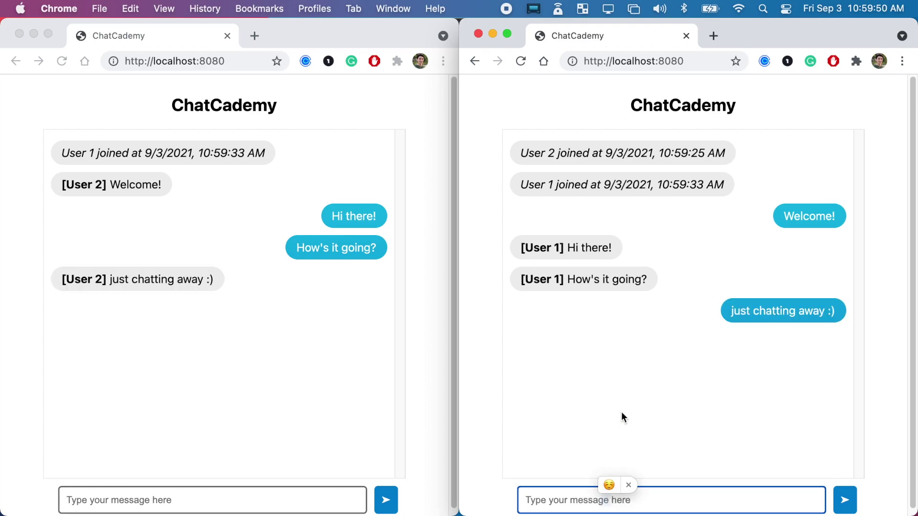
{"action": "left_click", "coordinate": [621, 412]}
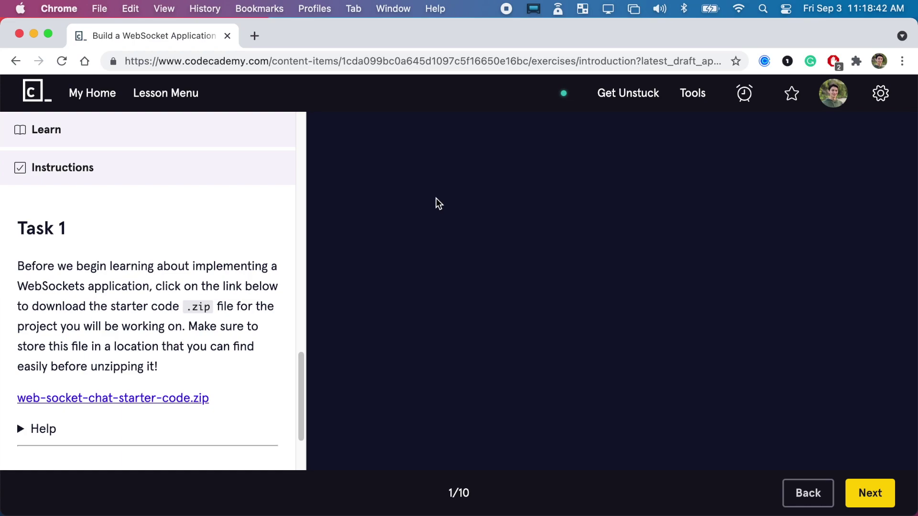
- Download web-socket-chat-starter-code.zip and unzip it into Downloads
{"action": "left_click", "coordinate": [190, 394]}
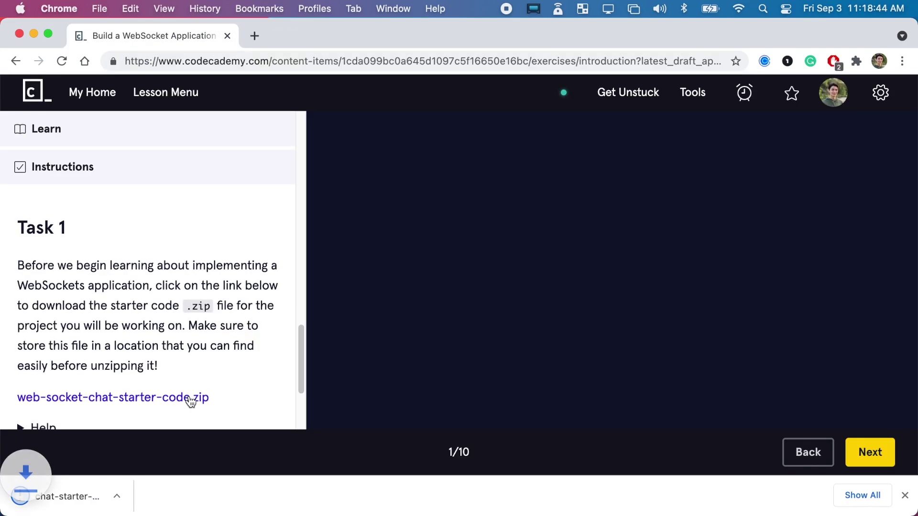
{"action": "left_click", "coordinate": [100, 497]}
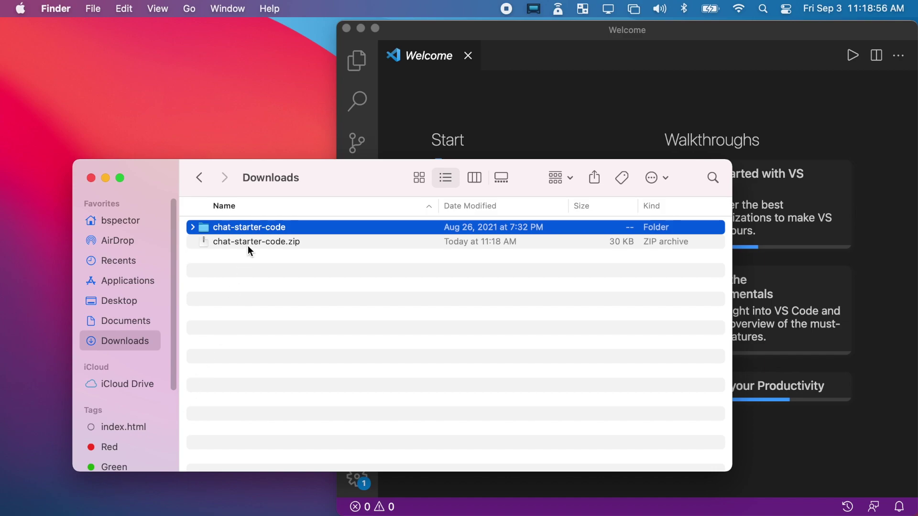
- Drag the chat-starter-code folder from Downloads onto the Desktop
{"action": "left_click_drag", "start_coordinate": [251, 227], "coordinate": [145, 106]}
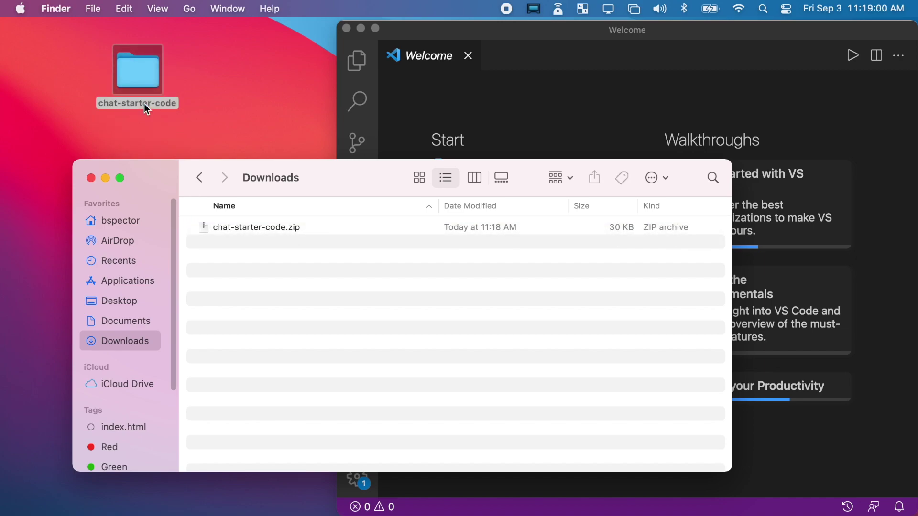
{"action": "left_click", "coordinate": [410, 122]}
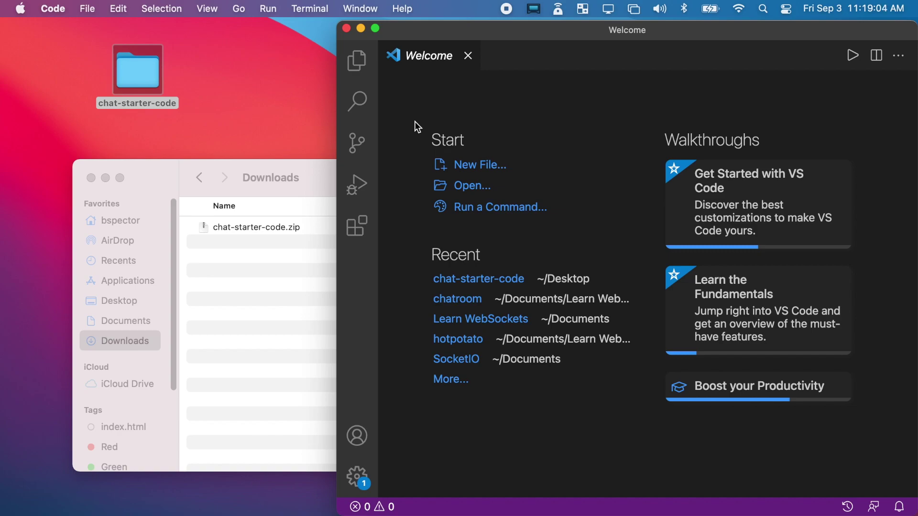
- Open 'chat-starter-code ~/Desktop' from the Welcome page's Recent list
{"action": "left_click", "coordinate": [488, 280]}
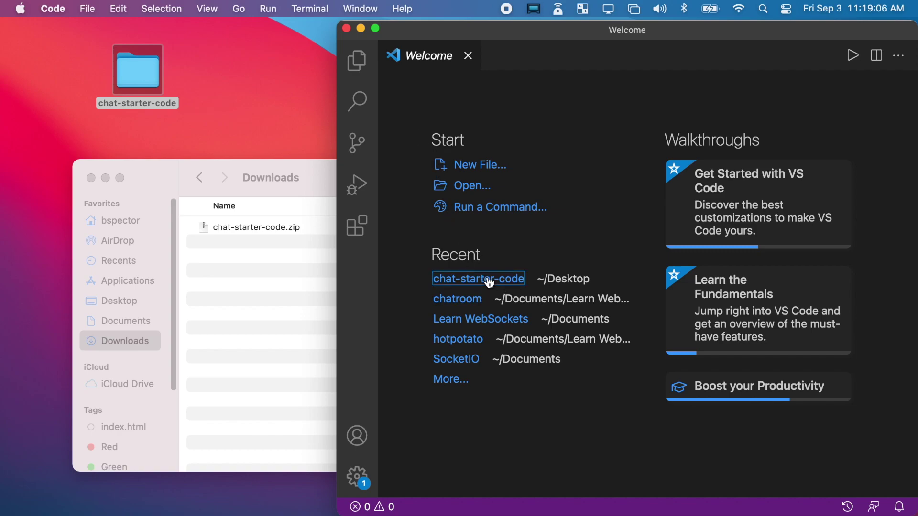